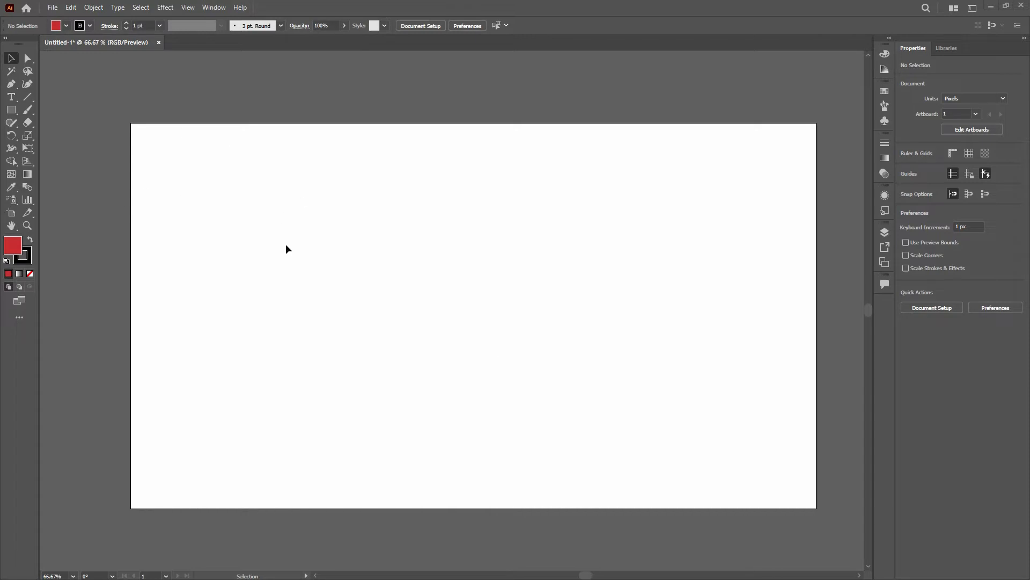
Draw a red rectangle about 350 by 235 px near the middle of the artboard.
left_click(11, 110)
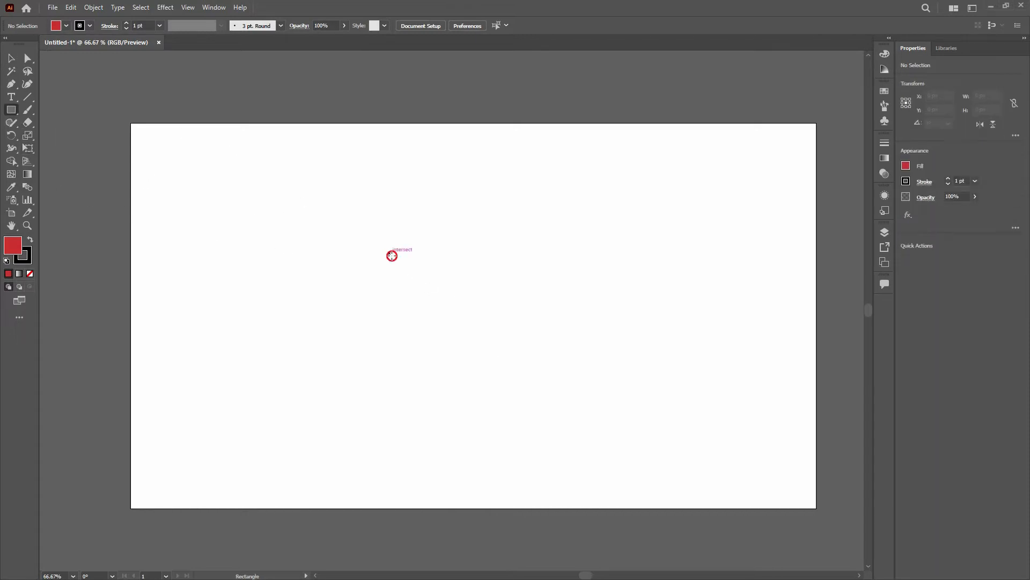
left_click_drag(389, 253, 565, 371)
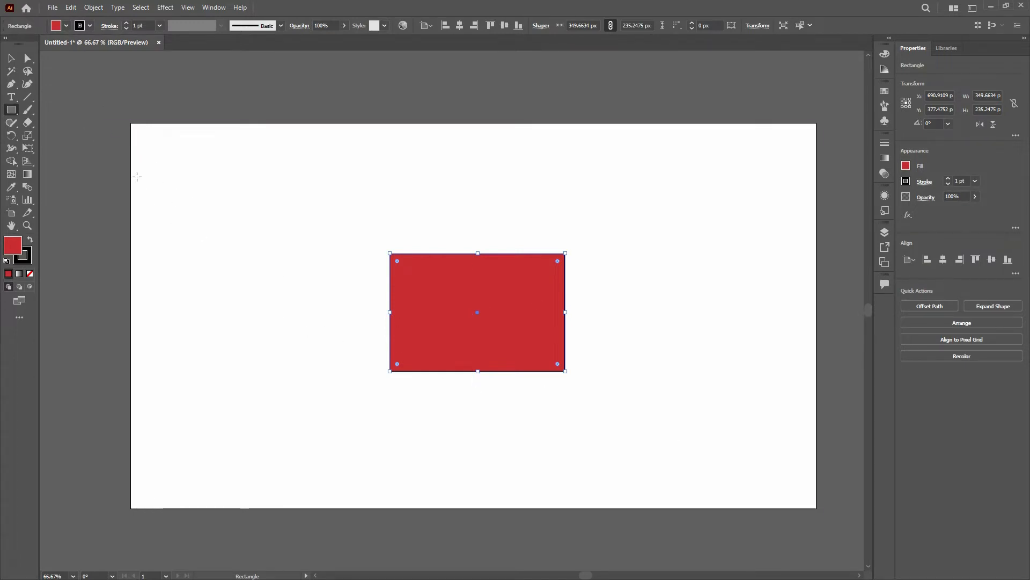
left_click(10, 58)
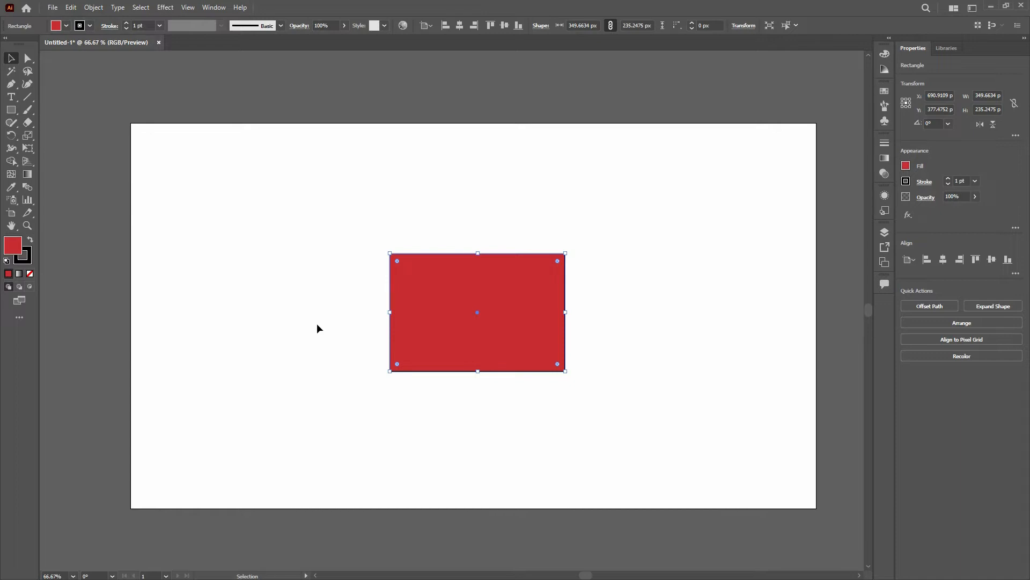
Examine the red rectangle at closer zoom levels and return to a view of the whole artboard.
left_click(29, 226)
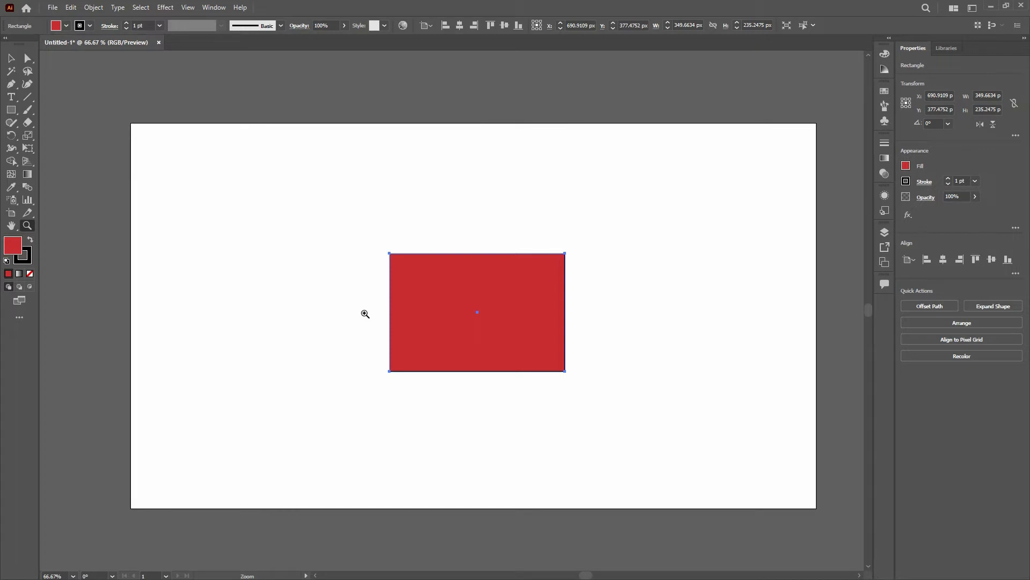
left_click_drag(359, 315, 395, 322)
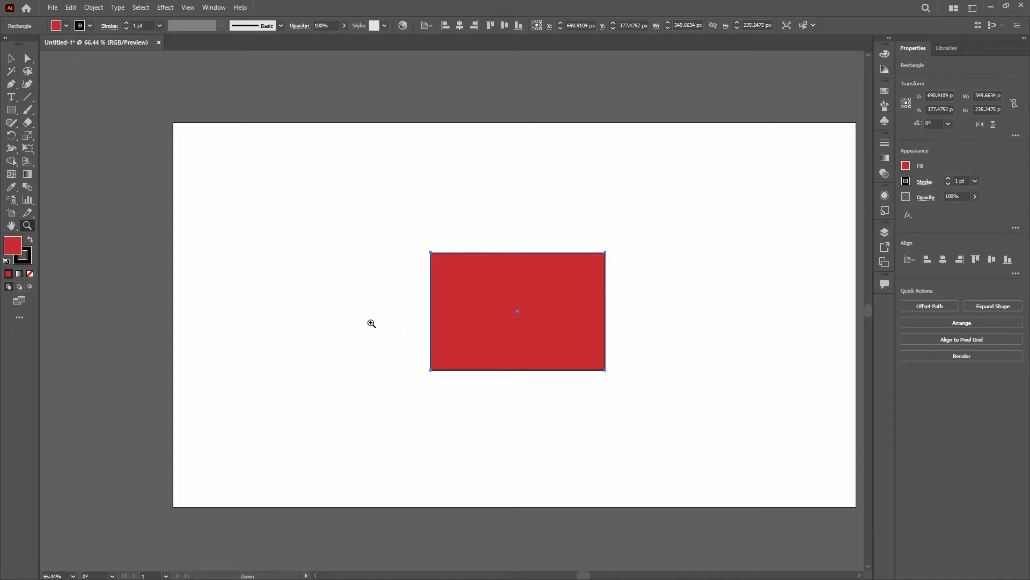
key("v")
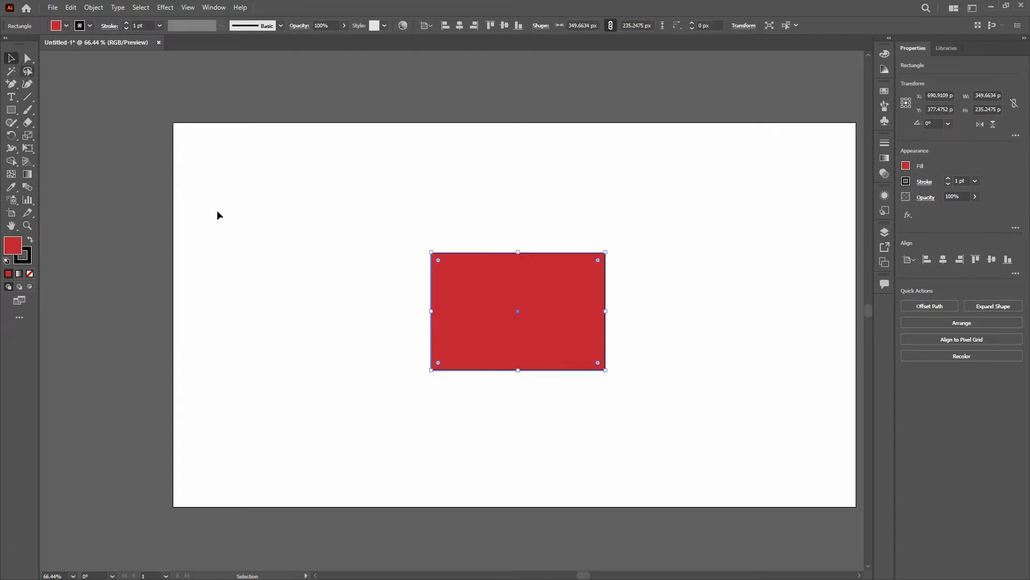
left_click_drag(674, 306, 646, 322)
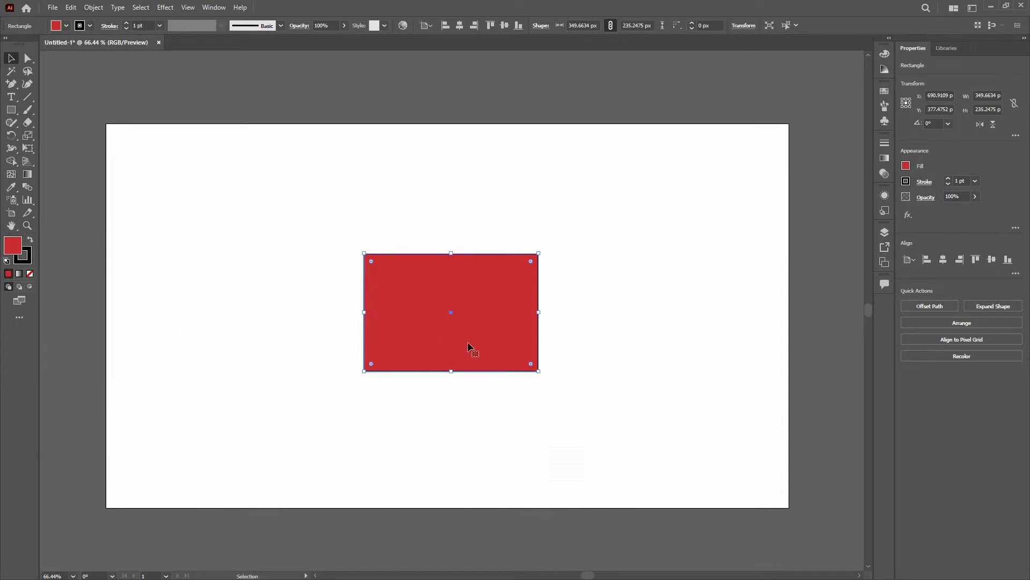
scroll(507, 352, "up", 5, "alt")
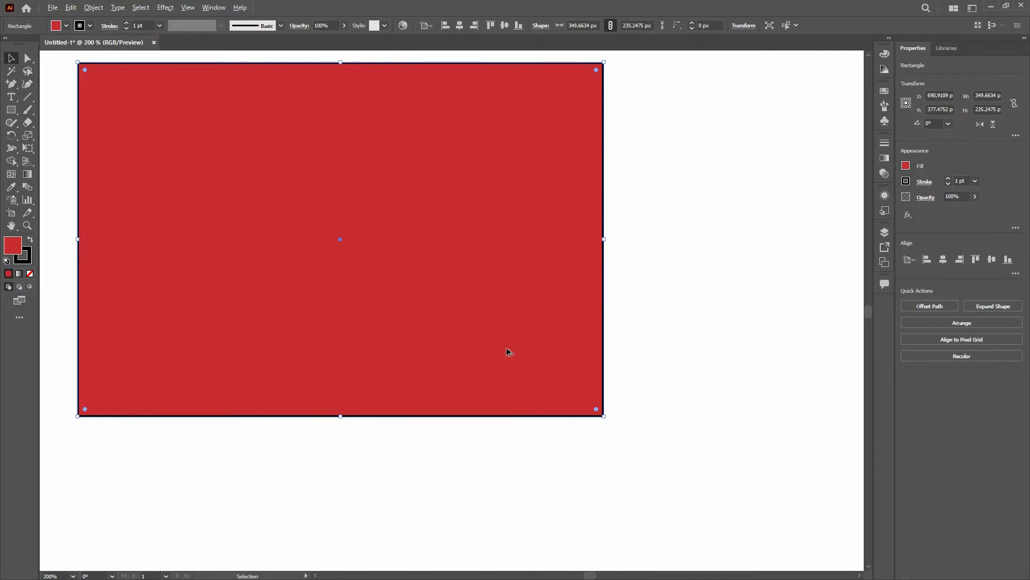
scroll(509, 352, "down", 5, "alt")
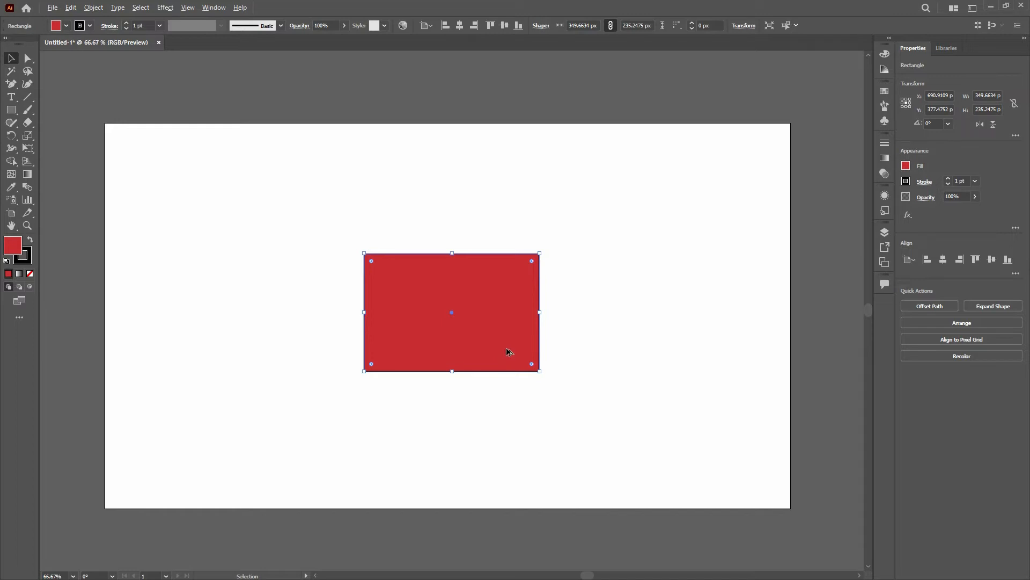
scroll(508, 351, "up", 2, "alt")
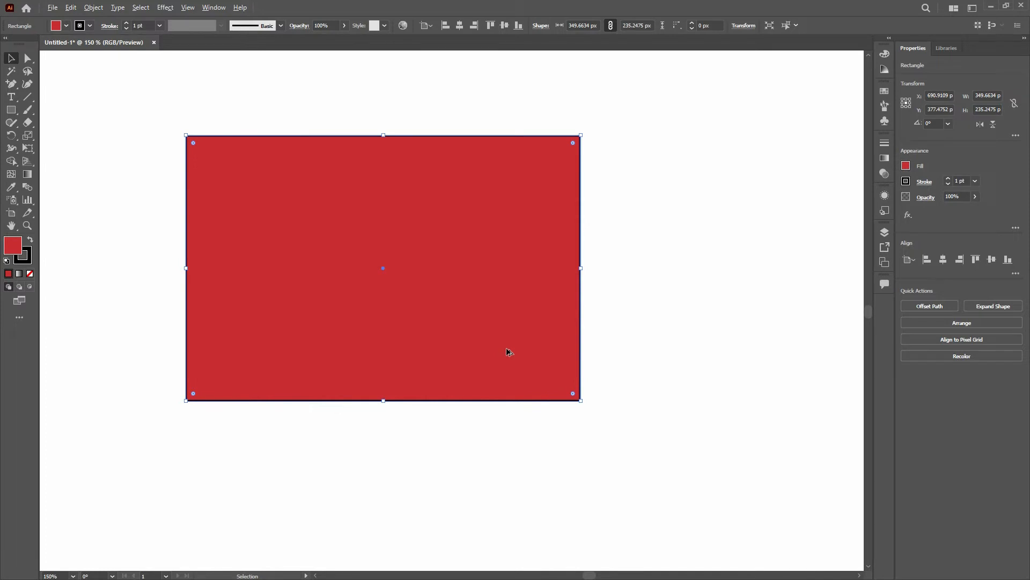
scroll(509, 351, "down", 2, "alt")
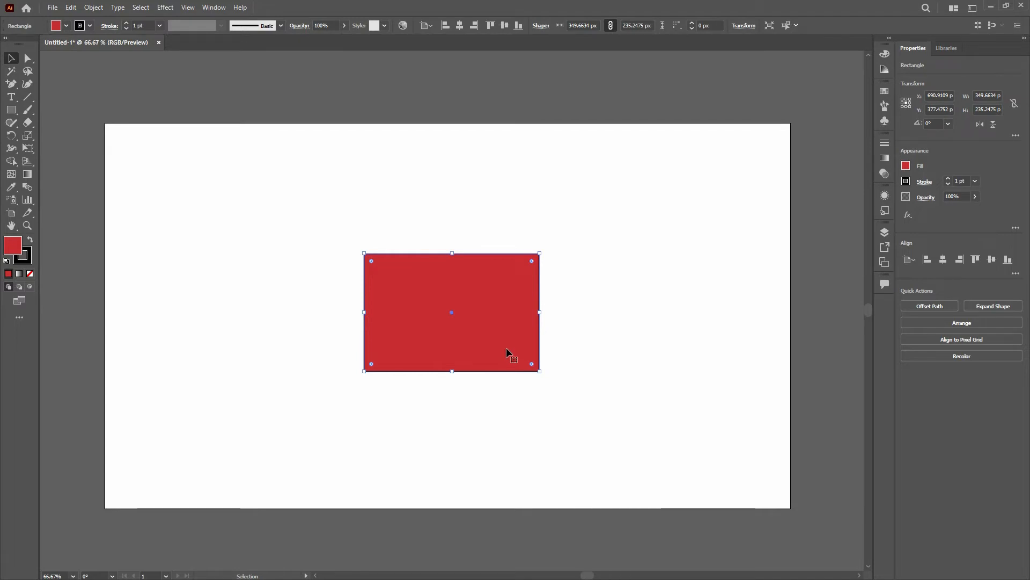
Pan the view vertically and horizontally to look over the artboard around the rectangle.
scroll(506, 347, "up", 1)
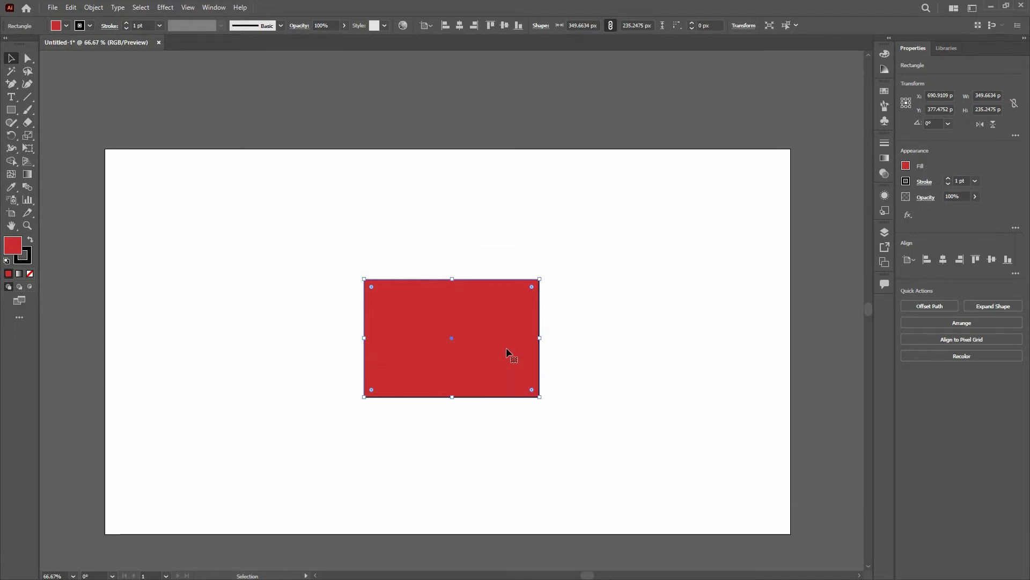
scroll(506, 347, "up", 1)
scroll(507, 347, "down", 2)
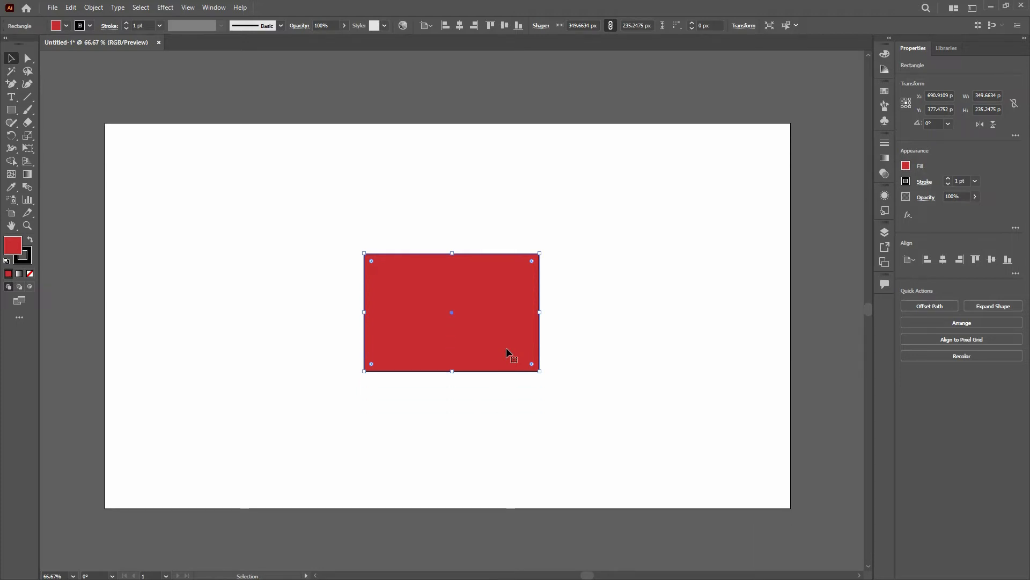
scroll(507, 346, "down", 2)
scroll(507, 353, "up", 1)
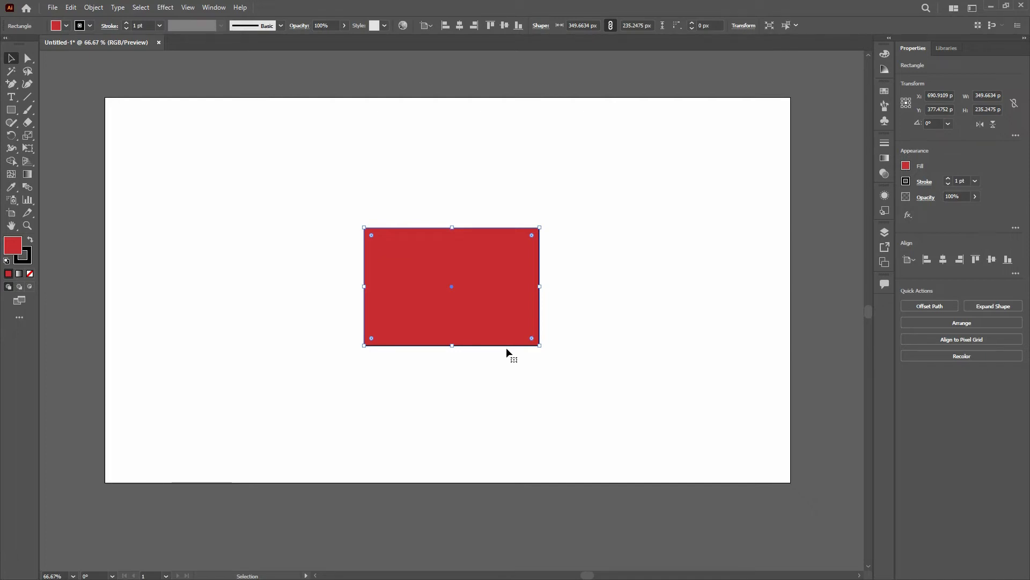
key("a")
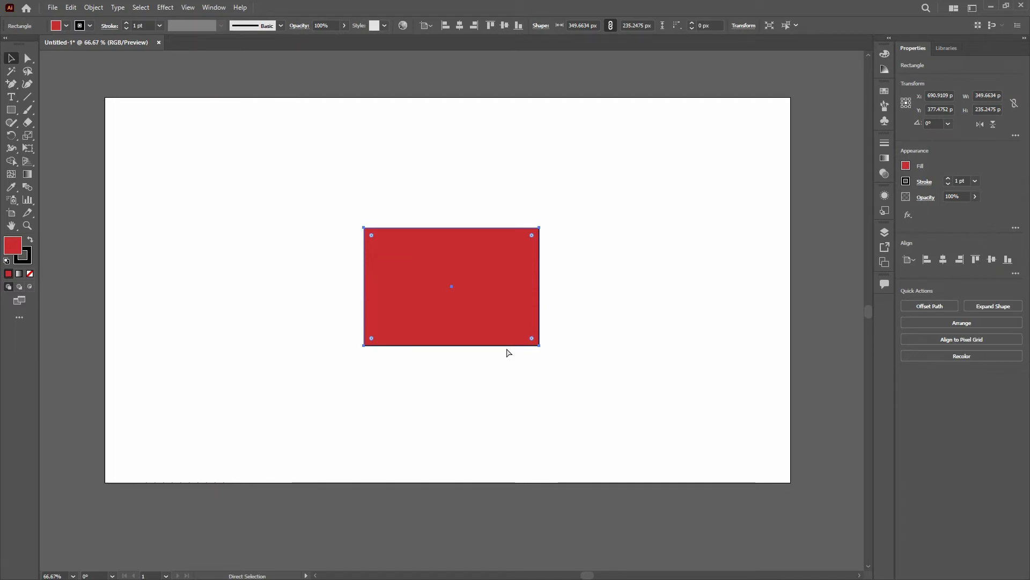
scroll(508, 353, "left", 2)
scroll(509, 353, "left", 4)
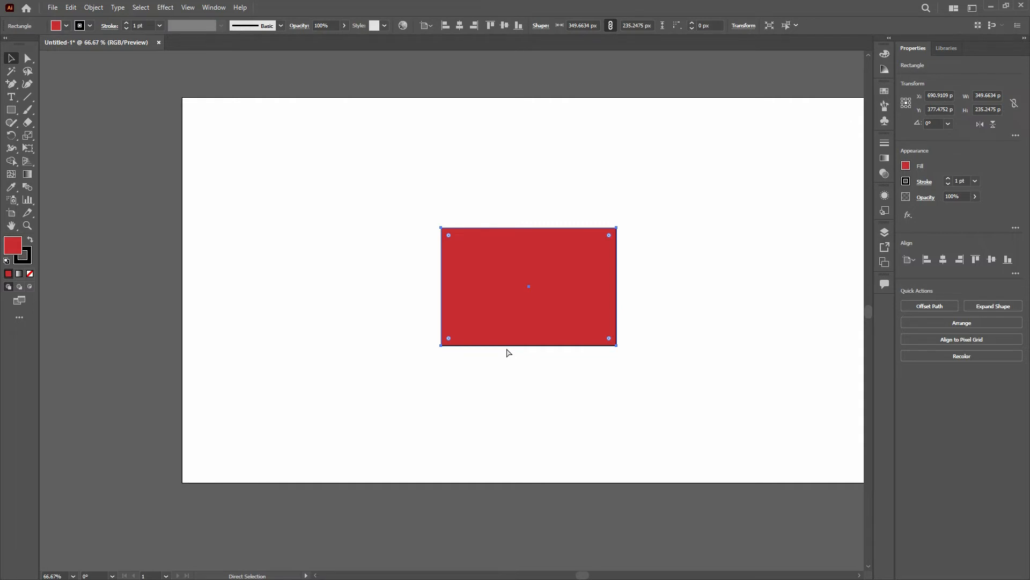
scroll(508, 353, "right", 5)
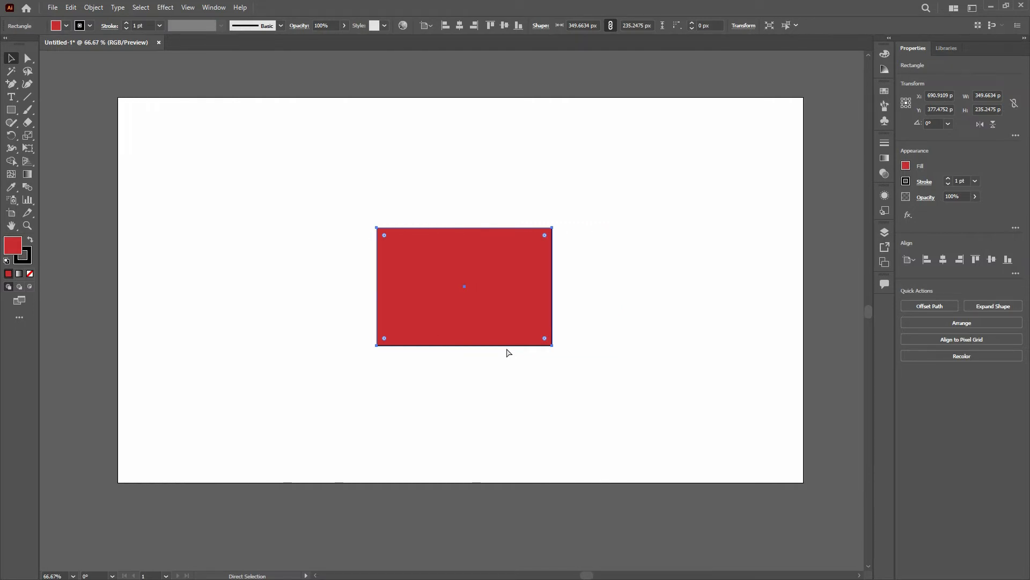
scroll(509, 353, "right", 5)
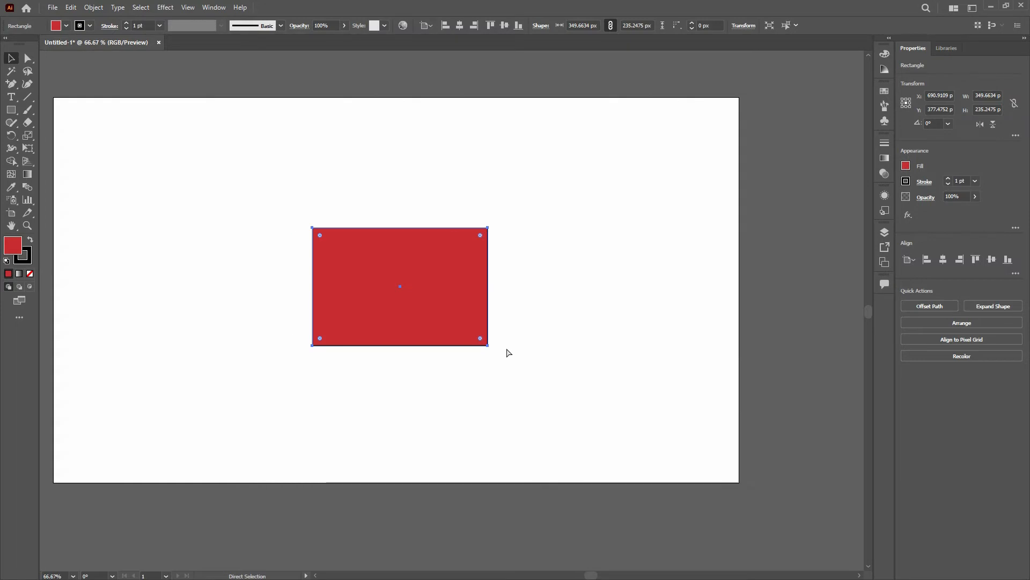
scroll(509, 353, "left", 5)
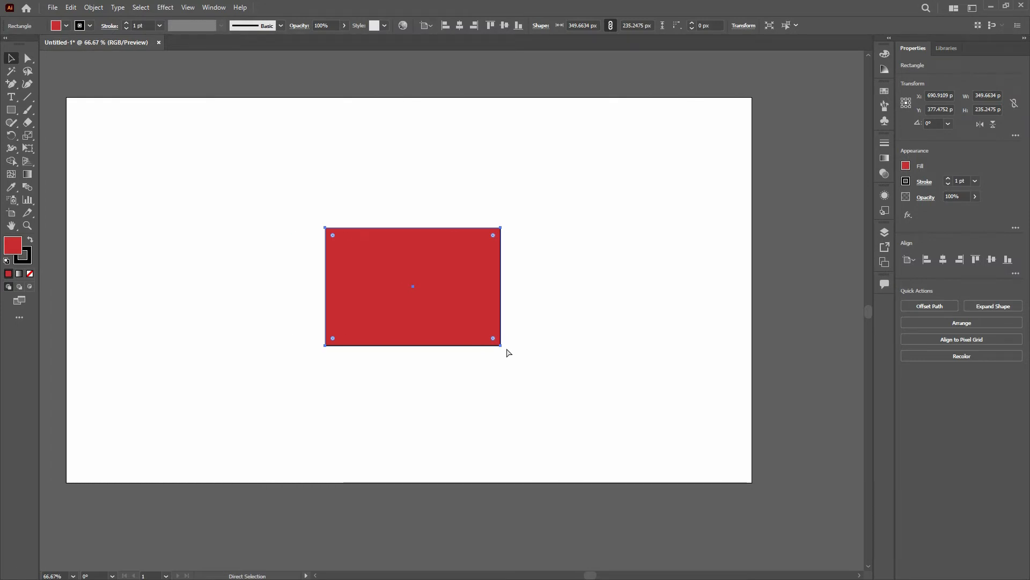
Deselect the rectangle and add a second artboard about 617 by 768 px to the right of the first.
key("v")
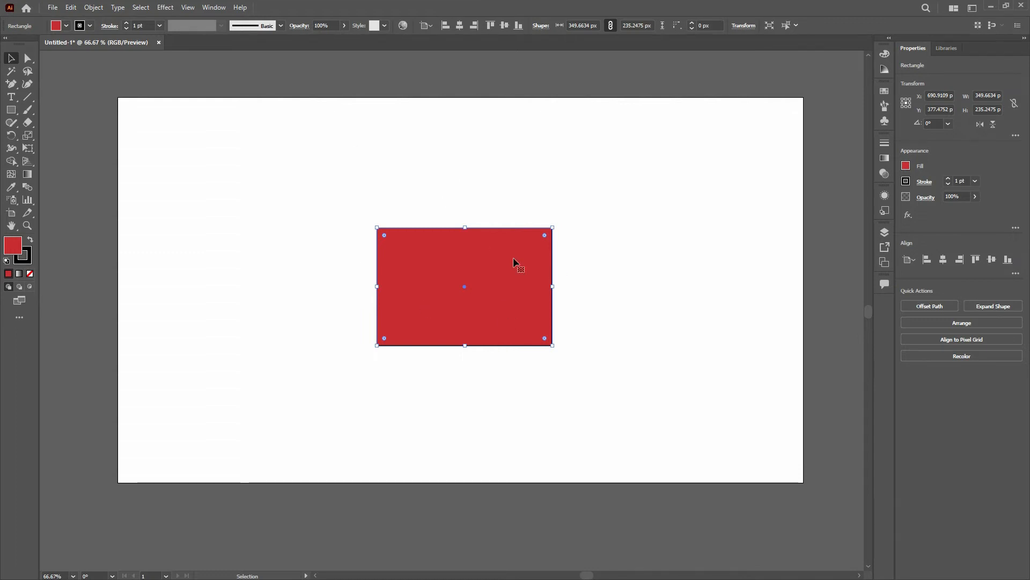
left_click(381, 169)
scroll(615, 274, "down", 1)
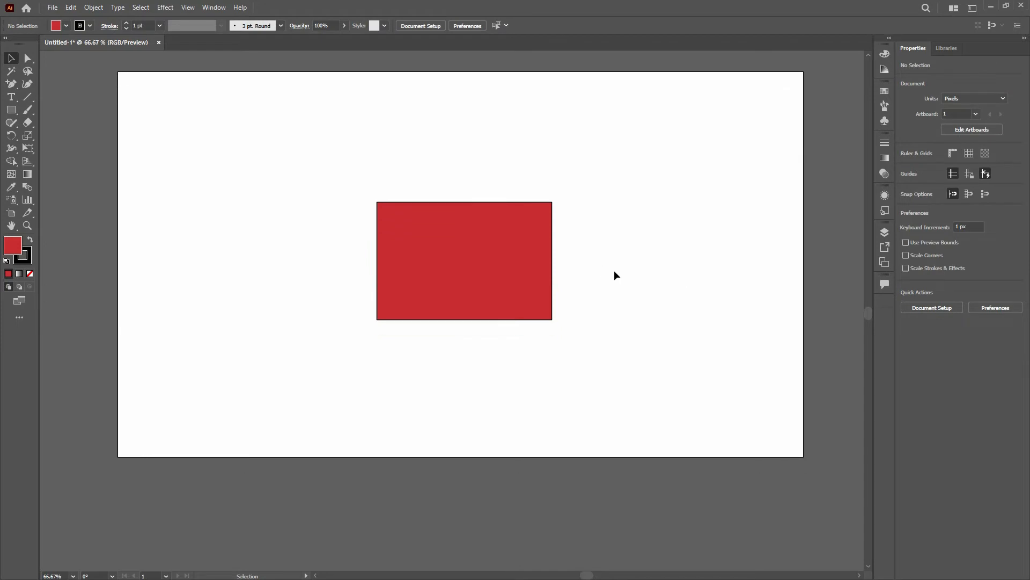
scroll(617, 271, "up", 1)
scroll(618, 271, "down", 1)
scroll(542, 287, "right", 5)
scroll(542, 287, "right", 1)
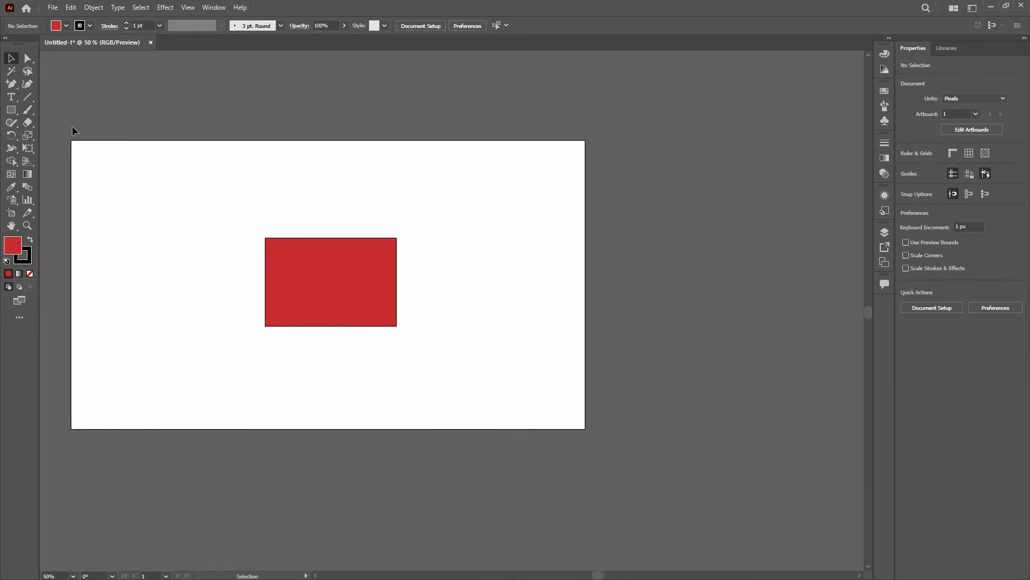
left_click(11, 212)
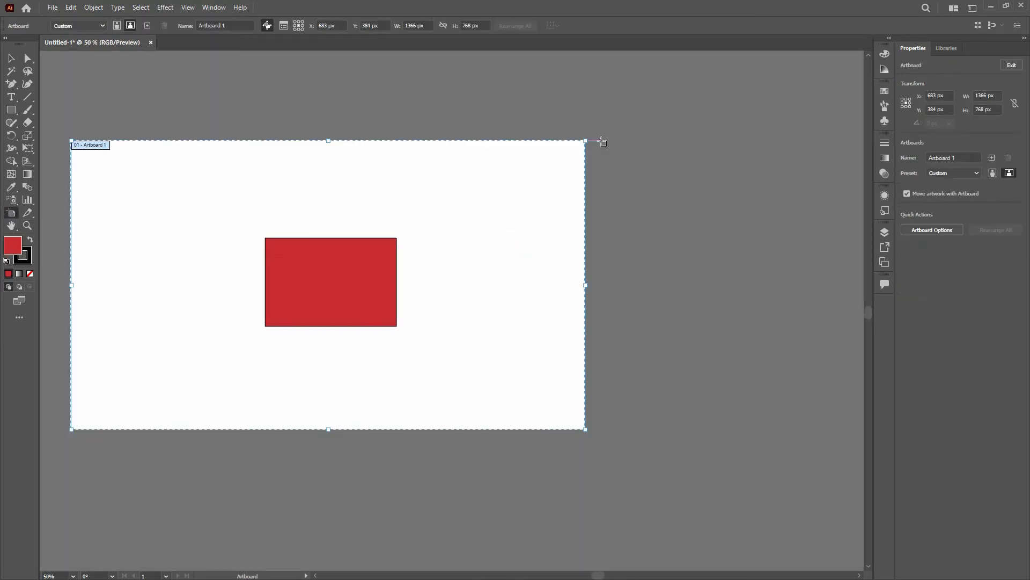
left_click_drag(601, 141, 833, 428)
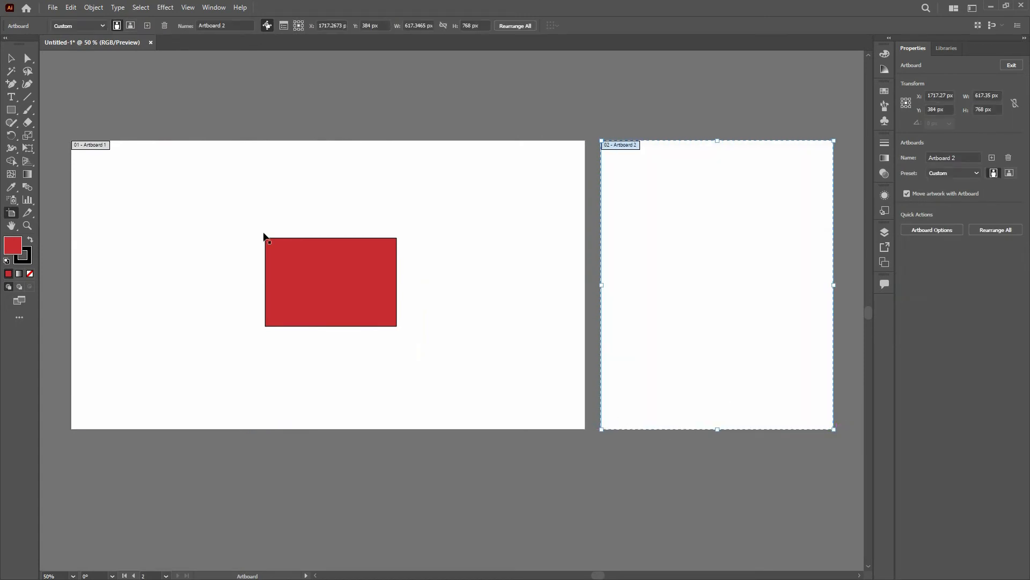
left_click(11, 58)
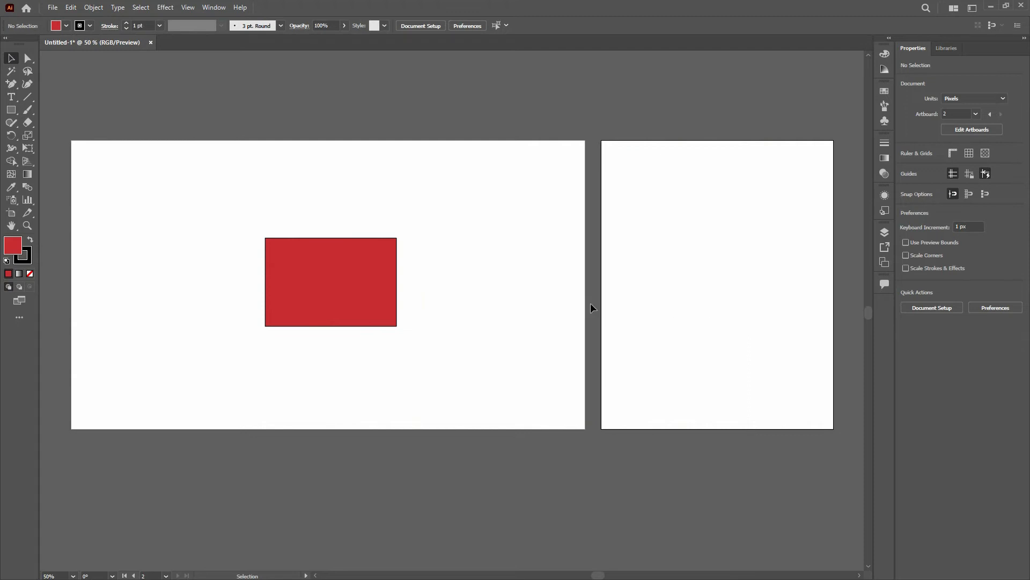
Inspect the red rectangle up close on the first artboard, then zoom out to view both artboards.
scroll(607, 327, "left", 3)
scroll(469, 290, "up", 1)
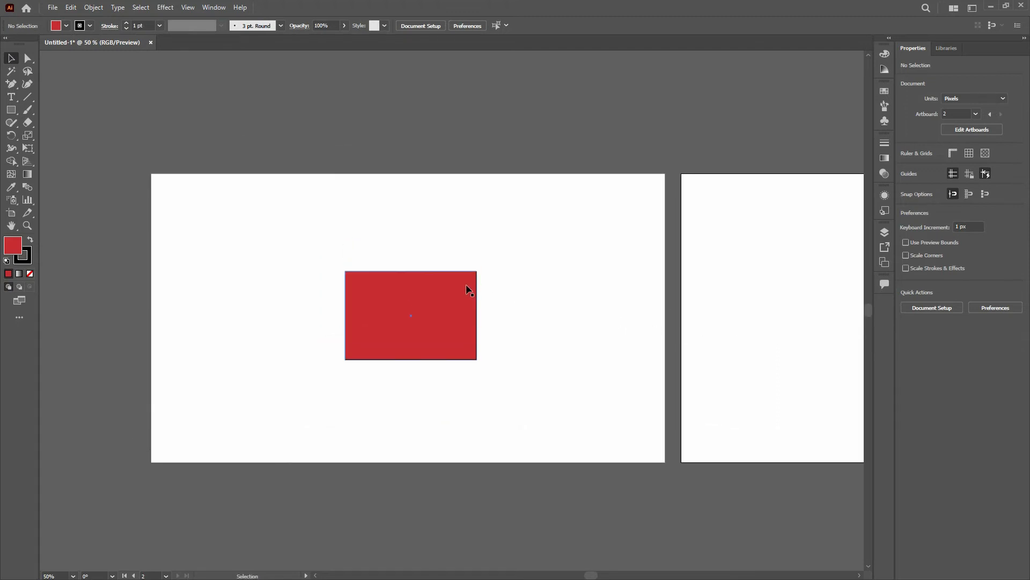
scroll(419, 334, "up", 2)
scroll(488, 345, "left", 3)
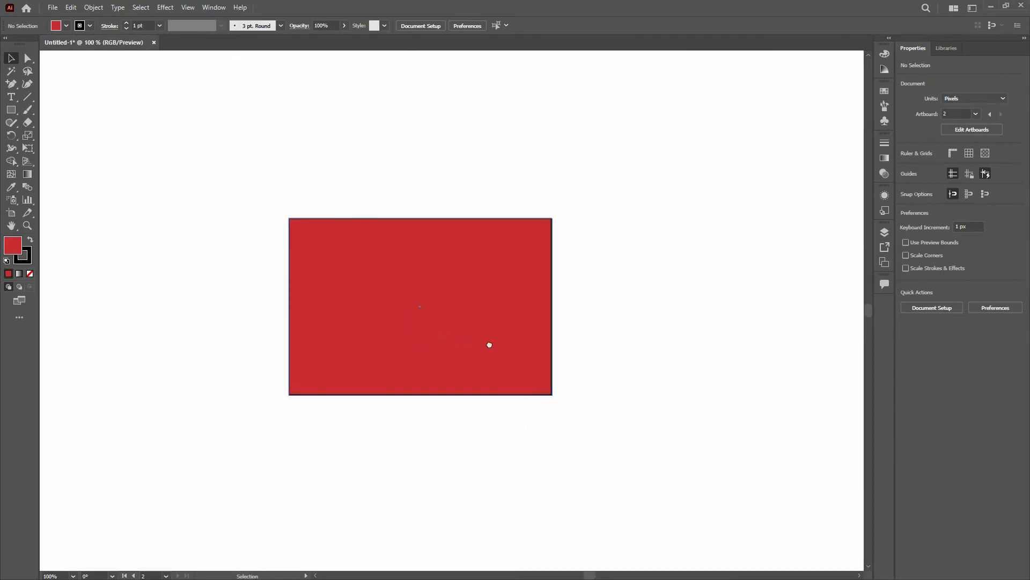
scroll(574, 349, "up", 1)
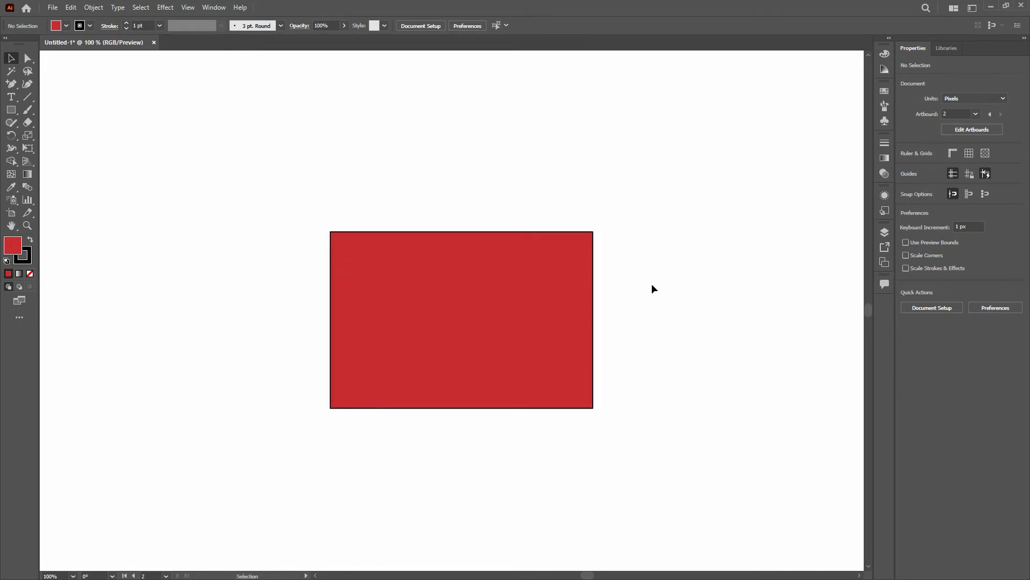
scroll(598, 276, "right", 2)
scroll(594, 273, "down", 3)
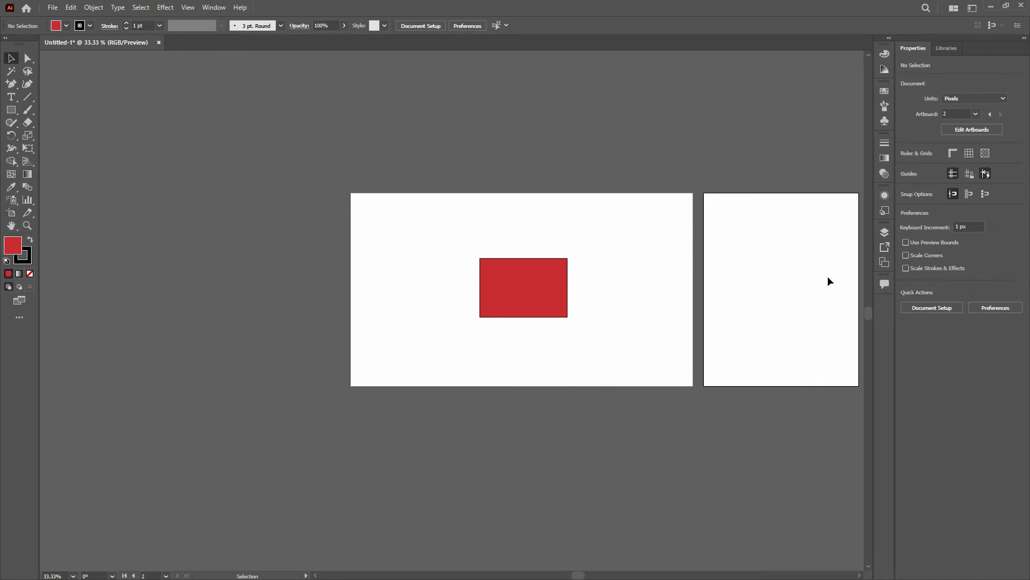
Pan with the Hand tool to bring both artboards fully into view near the canvas centre.
left_click(7, 229)
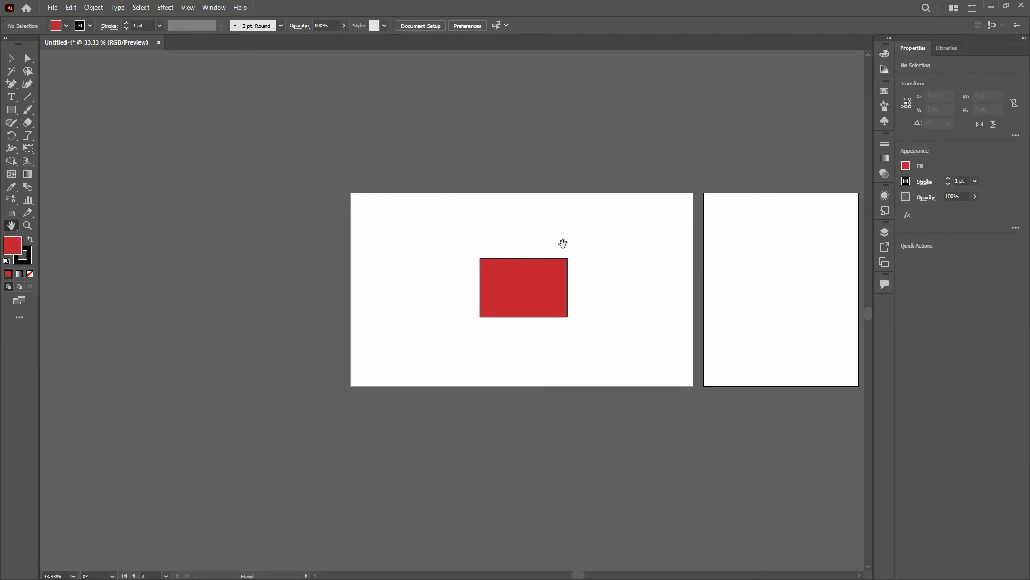
left_click(653, 272)
left_click_drag(653, 273, 462, 293)
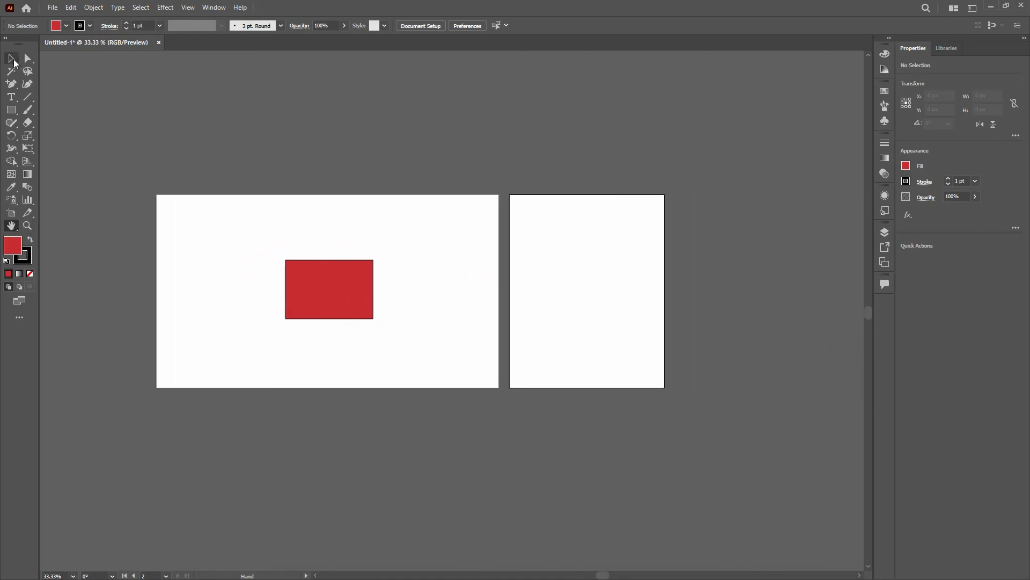
left_click(11, 58)
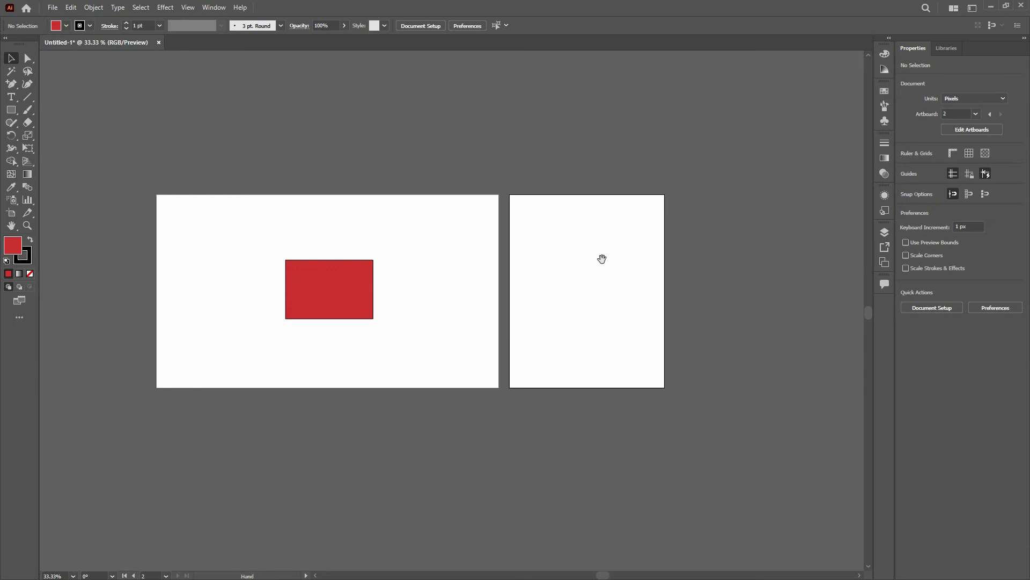
left_click_drag(621, 258, 666, 236)
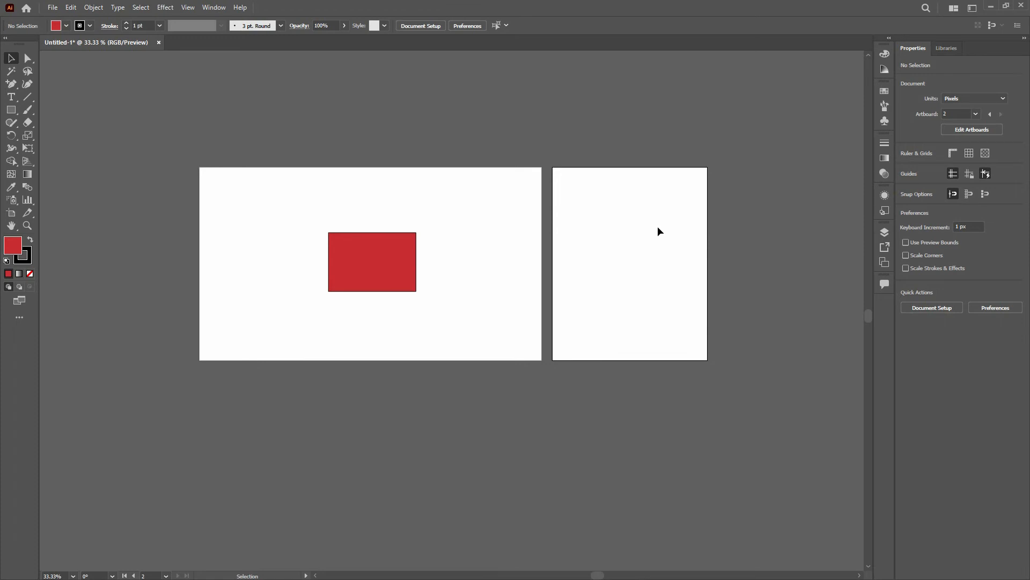
key("space")
key("space")
left_click_drag(659, 232, 679, 281)
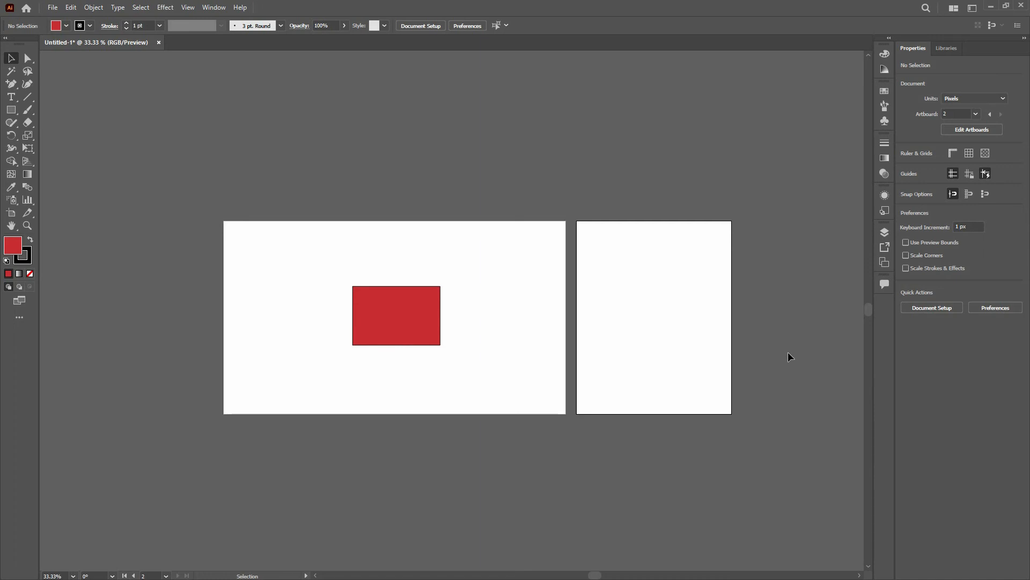
key("alt")
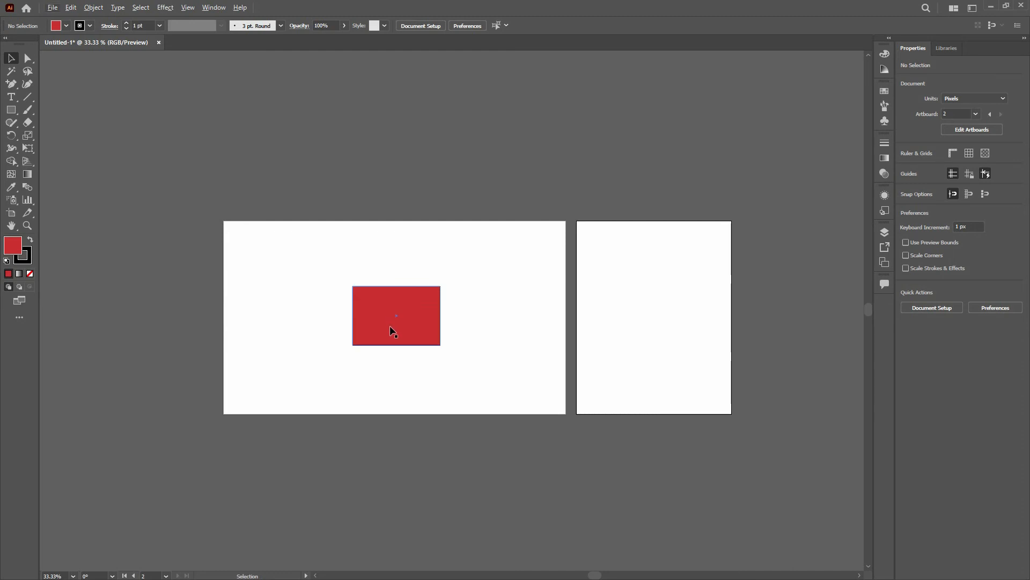
Duplicate the red rectangle straight across onto the second artboard and fill the copy with near-black #020202.
left_click_drag(416, 328, 673, 327)
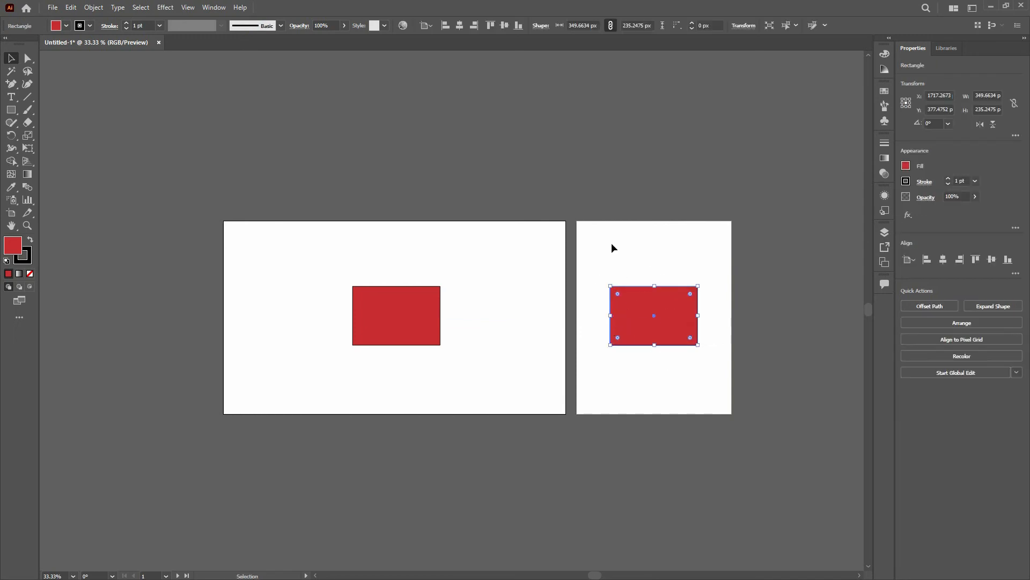
double_click(15, 245)
left_click_drag(378, 227, 378, 358)
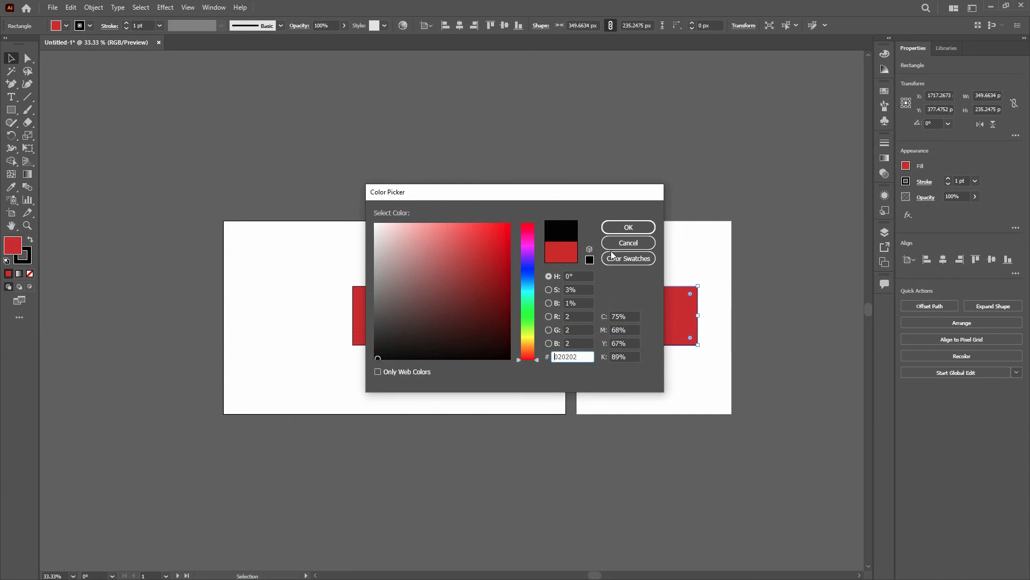
left_click(628, 227)
Examine the red rectangle and its surroundings up close, return to a view of both artboards, and deselect the black copy.
scroll(439, 341, "up", 6)
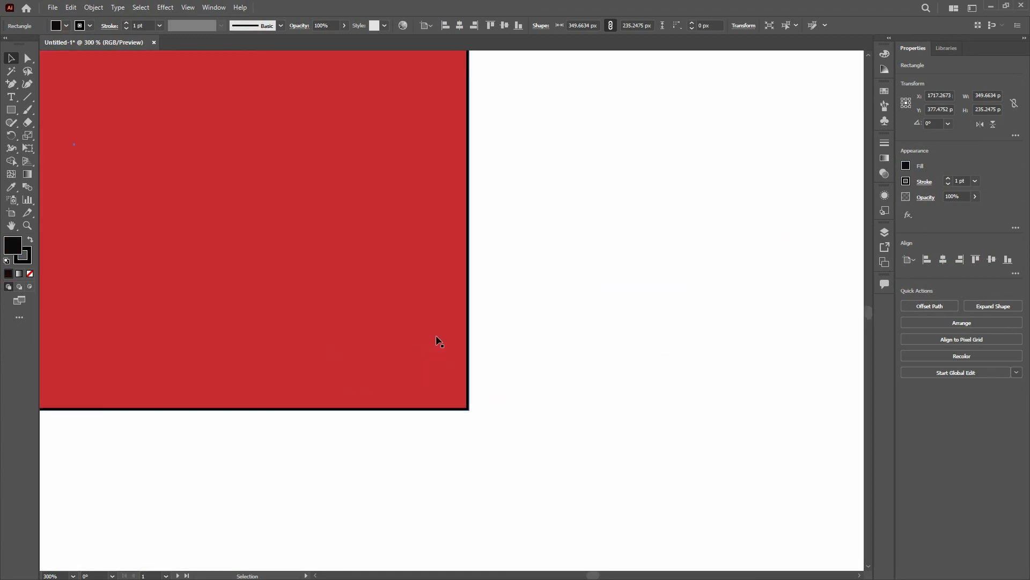
left_click_drag(439, 341, 558, 383)
scroll(678, 460, "down", 3)
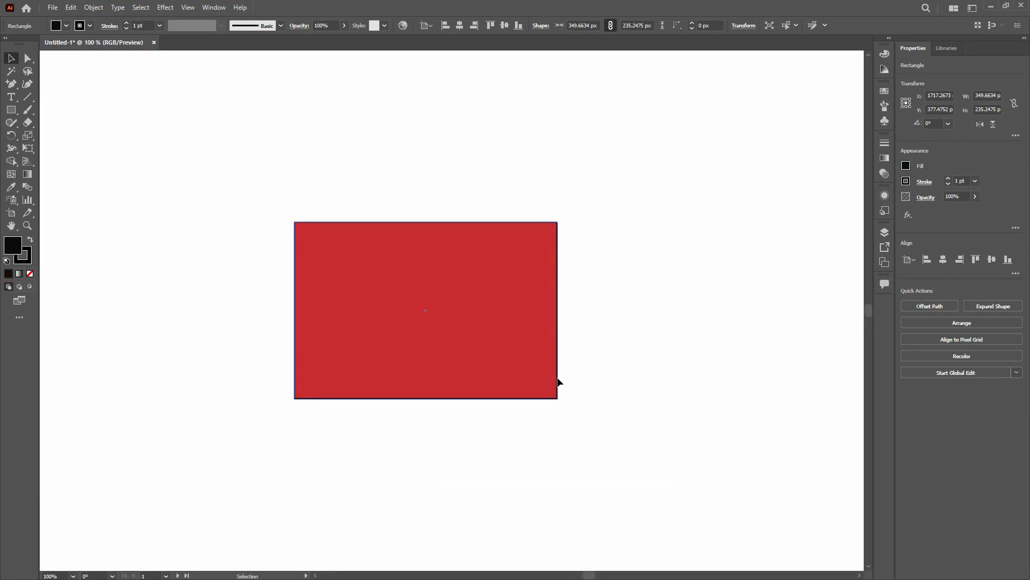
scroll(612, 372, "right", 6)
scroll(405, 331, "left", 4)
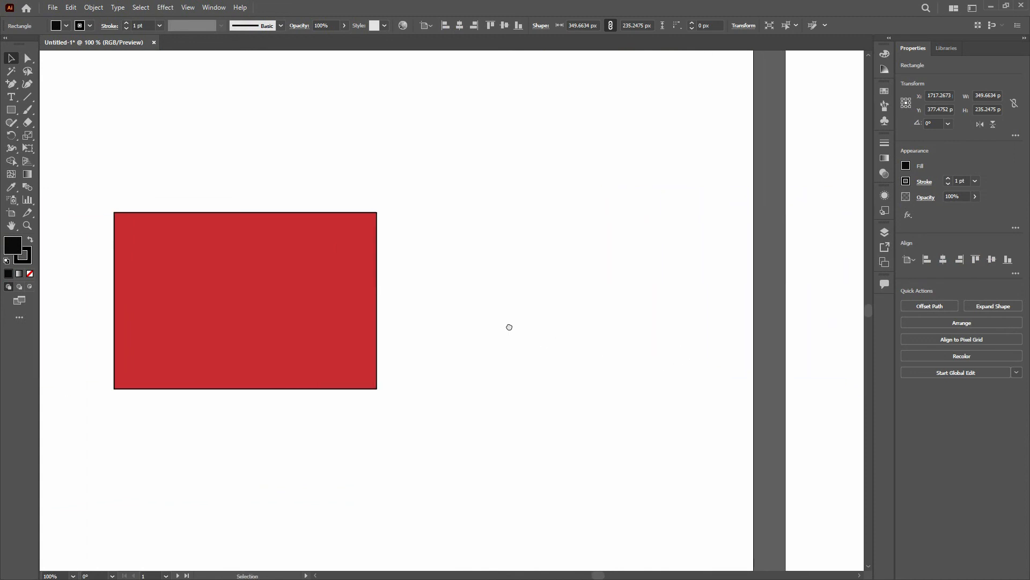
scroll(510, 327, "left", 3)
scroll(580, 321, "down", 2)
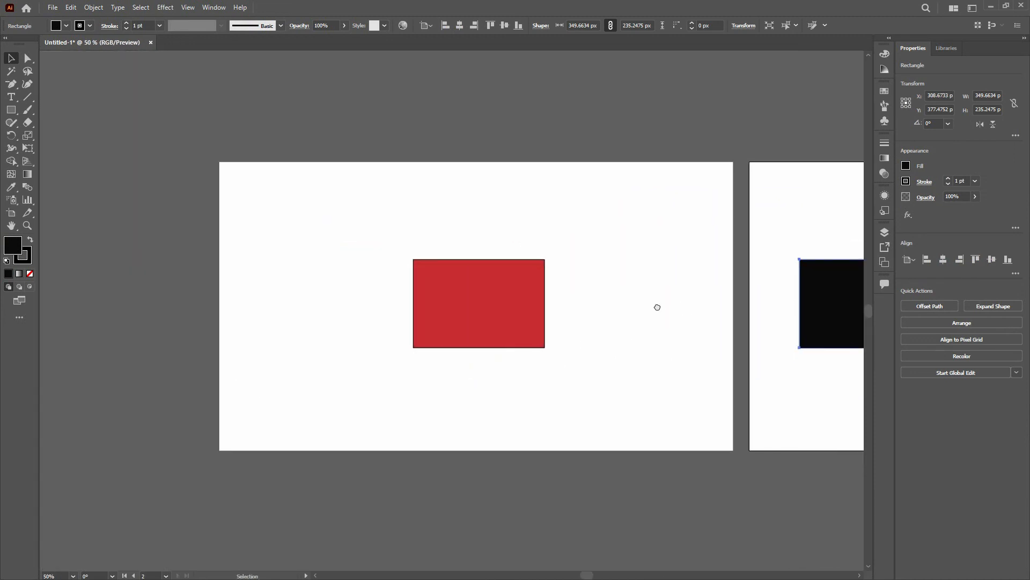
scroll(657, 307, "down", 1)
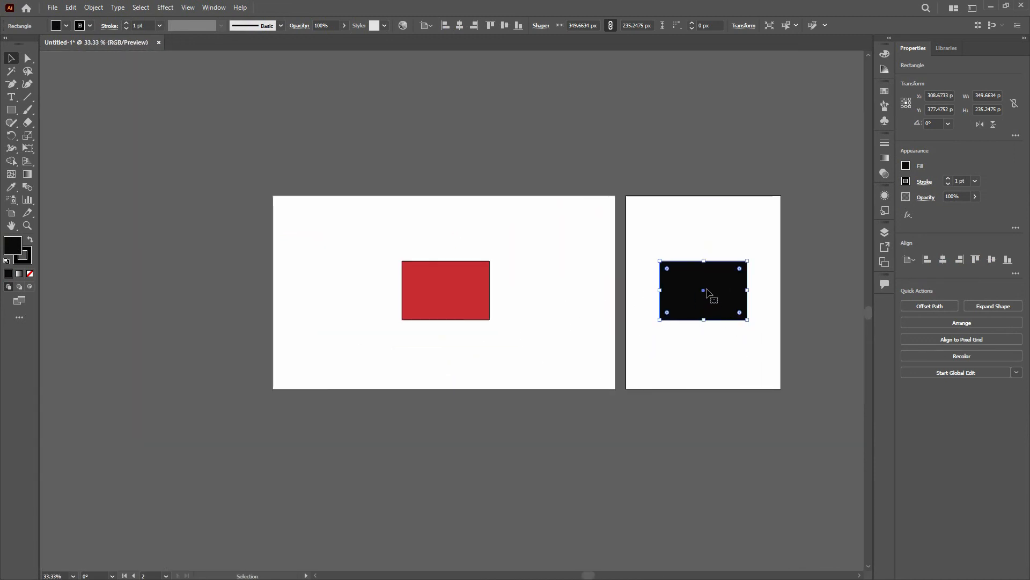
left_click(680, 442)
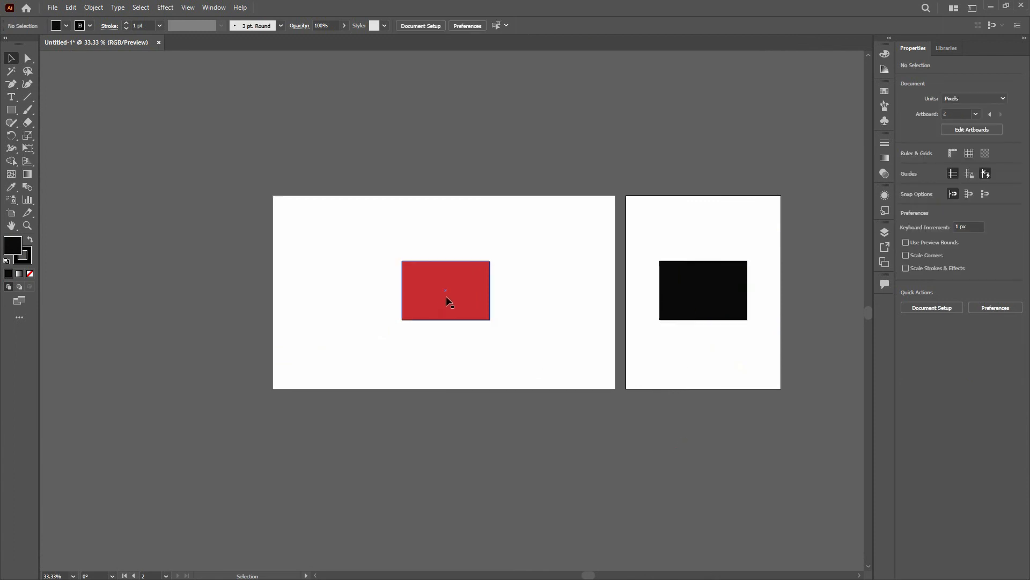
Select the black rectangle to activate the second artboard and fit that artboard in the window.
scroll(461, 301, "up", 2)
left_click(858, 306)
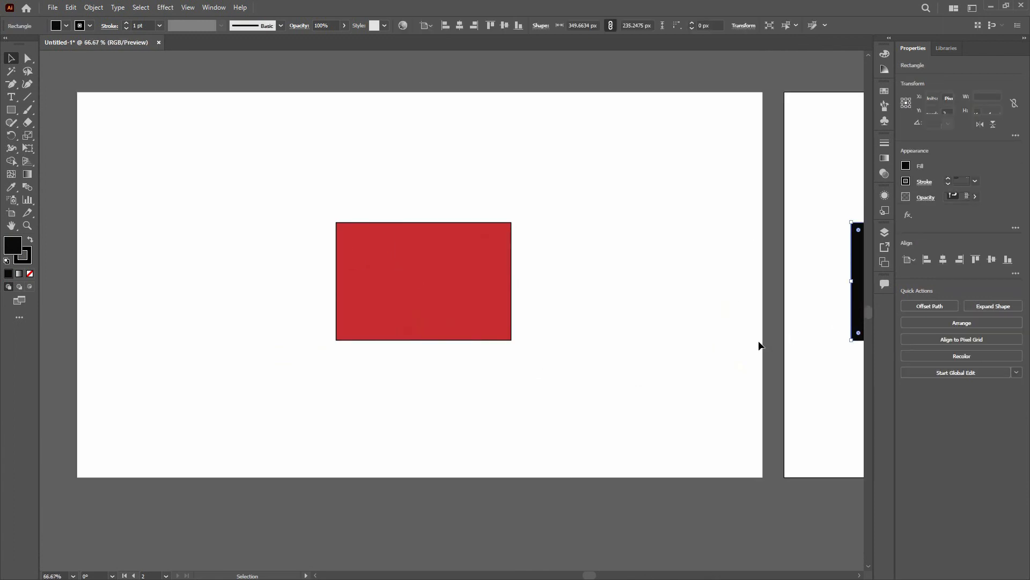
scroll(570, 340, "right", 1)
scroll(570, 340, "up", 1)
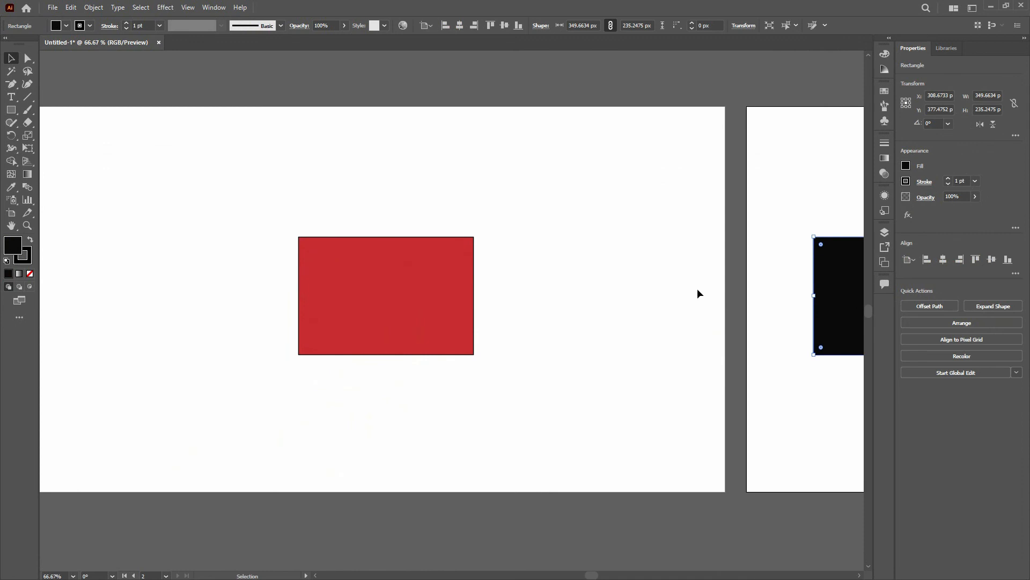
key("ctrl")
key("ctrl+0")
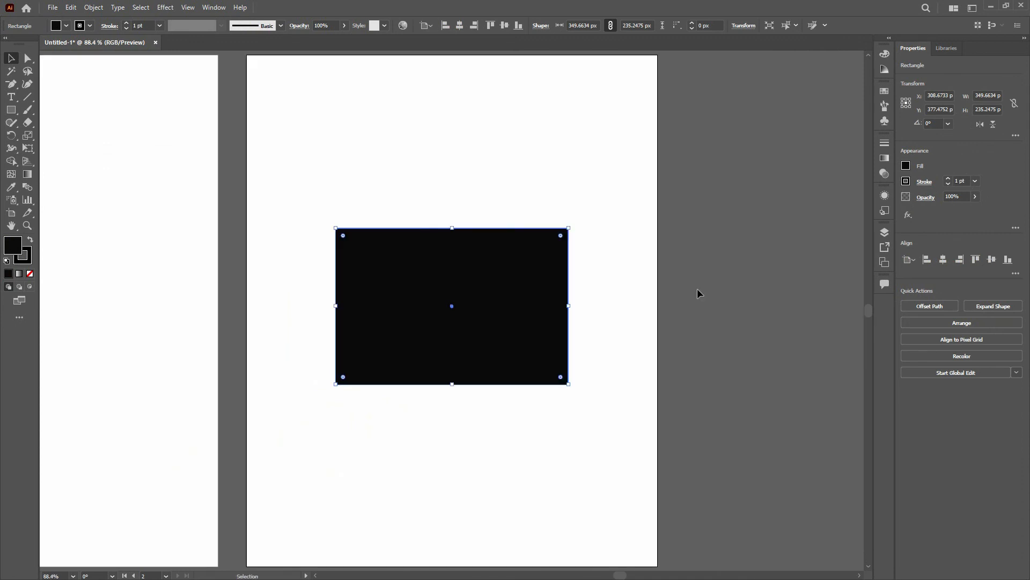